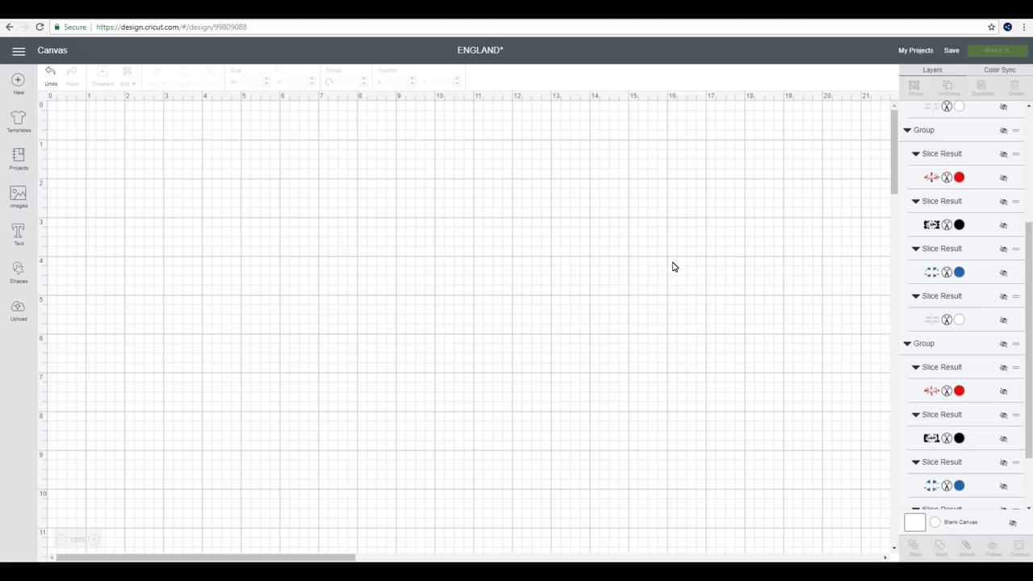
Add the word SCORE in the Autumn font, unlock proportions and stretch it taller to about 8.24 × 3.30 in
click(19, 233)
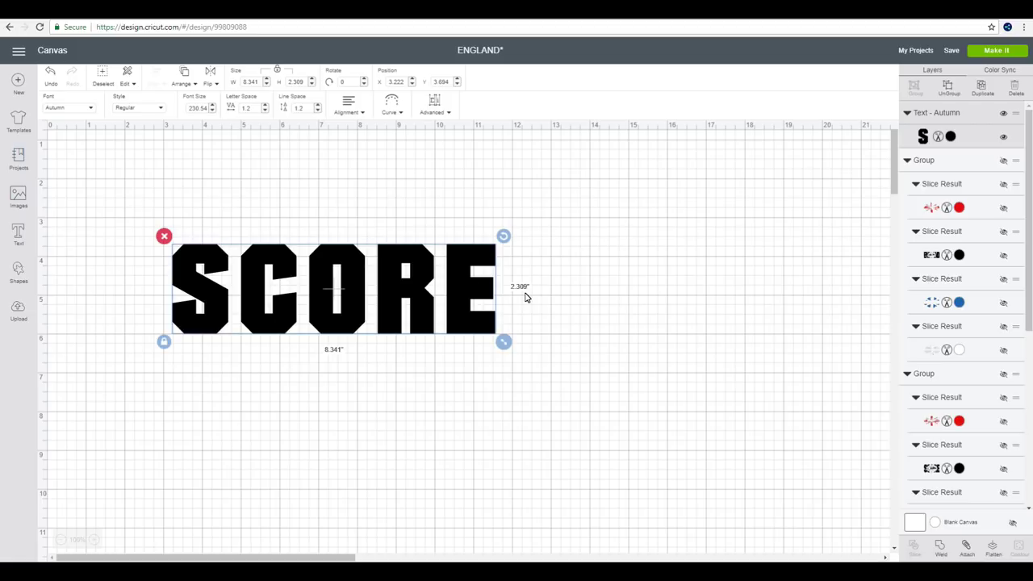
click(165, 343)
drag(503, 341, 500, 382)
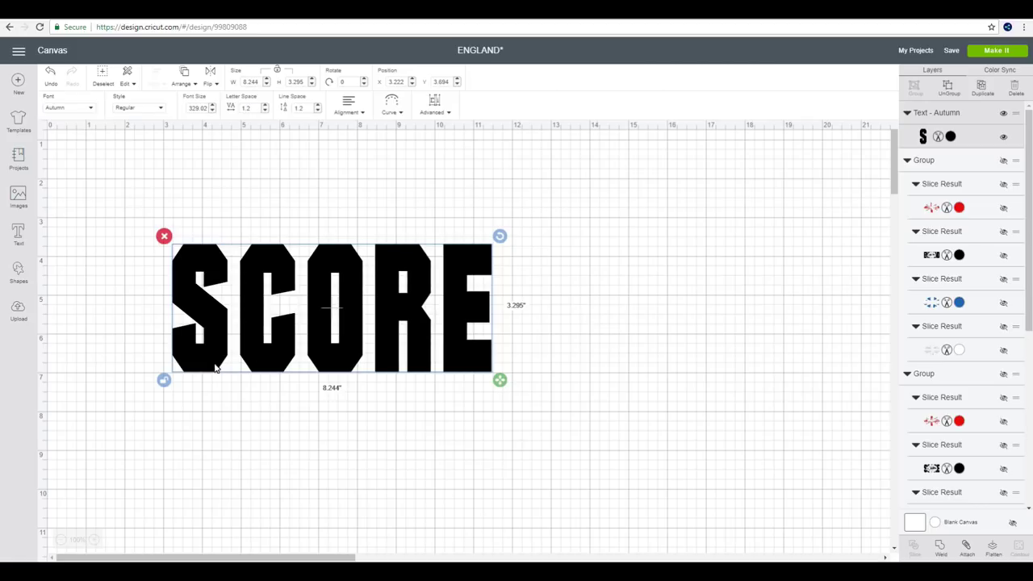
Re-lock proportions and reduce SCORE's letter spacing to 0.2, narrowing it to about 7.1 in wide
click(164, 380)
click(265, 112)
click(264, 112)
click(265, 112)
click(265, 112)
click(265, 113)
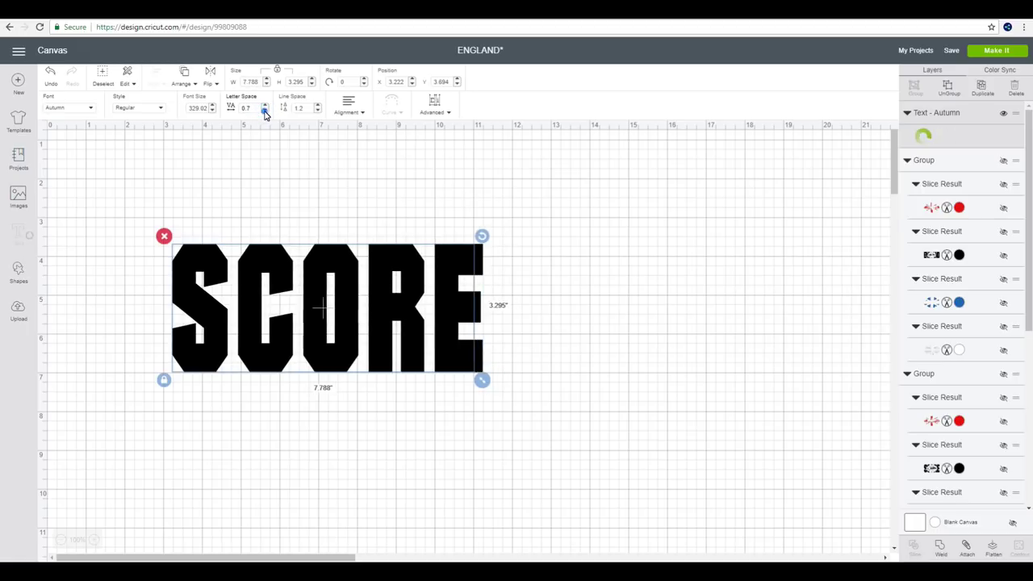
click(264, 112)
click(265, 112)
click(264, 112)
click(265, 112)
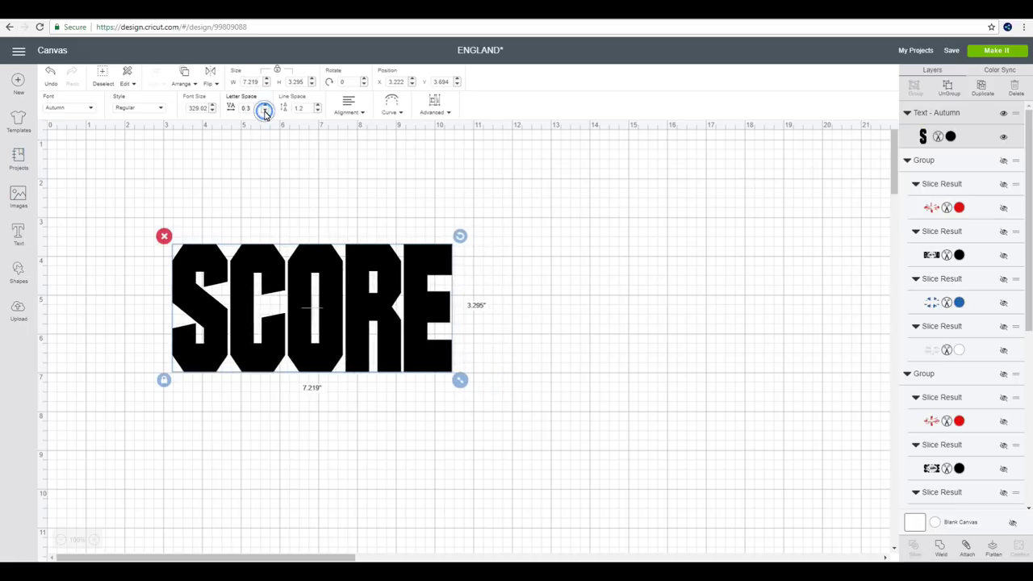
click(265, 112)
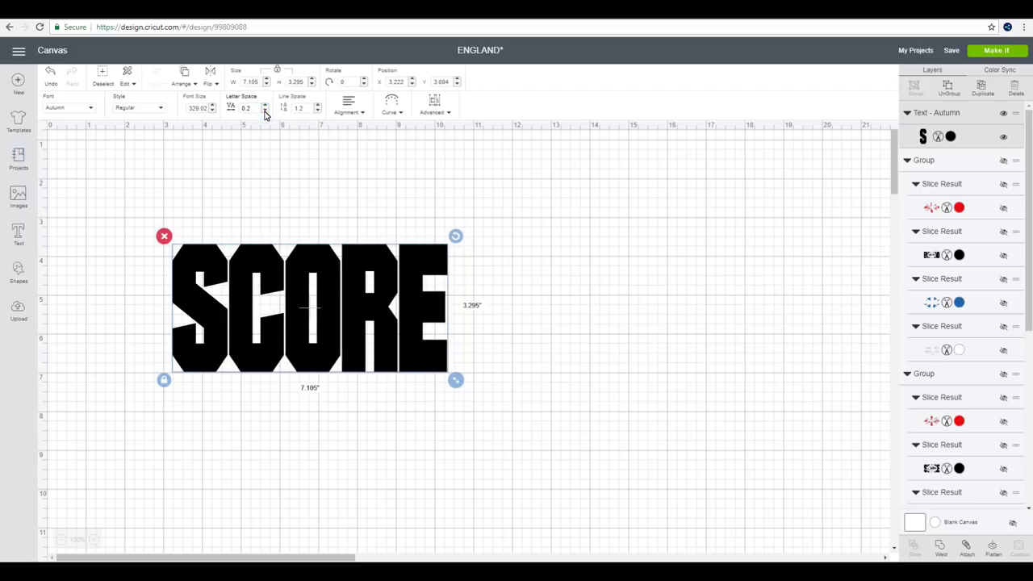
click(264, 112)
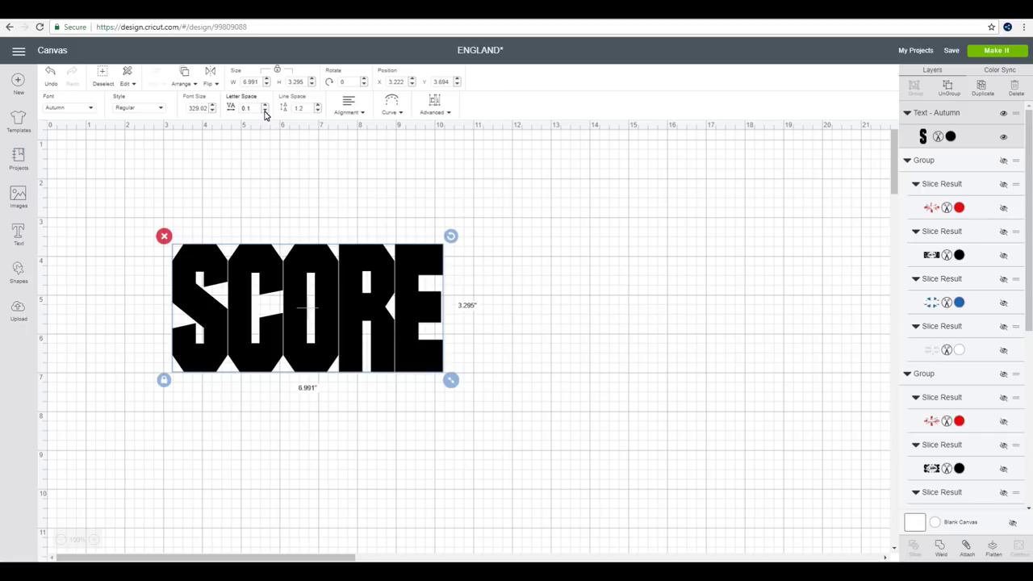
click(266, 108)
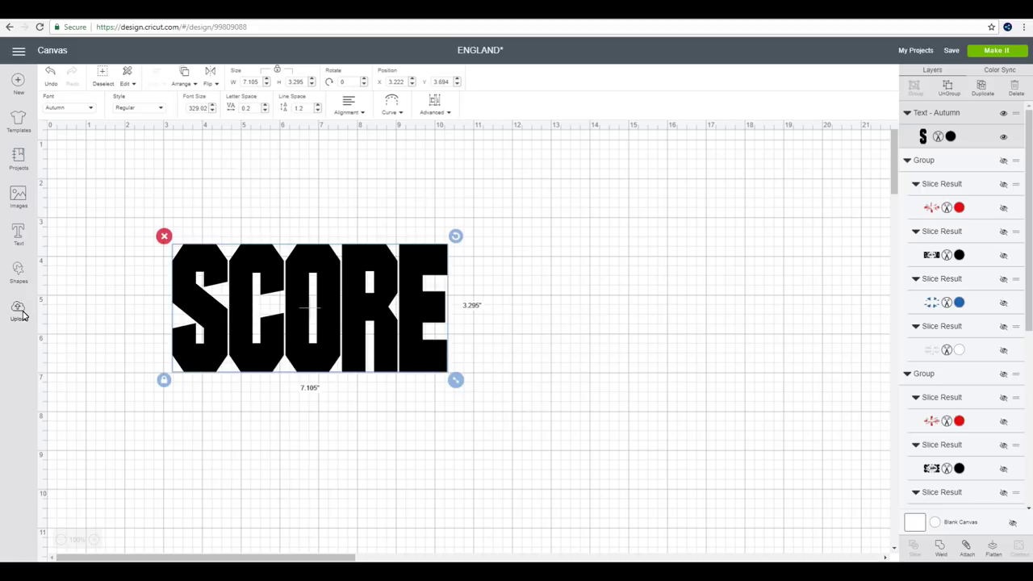
Paste the United Kingdom Girl Lips image, move it onto SCORE and enlarge it slightly
key(ctrl+v)
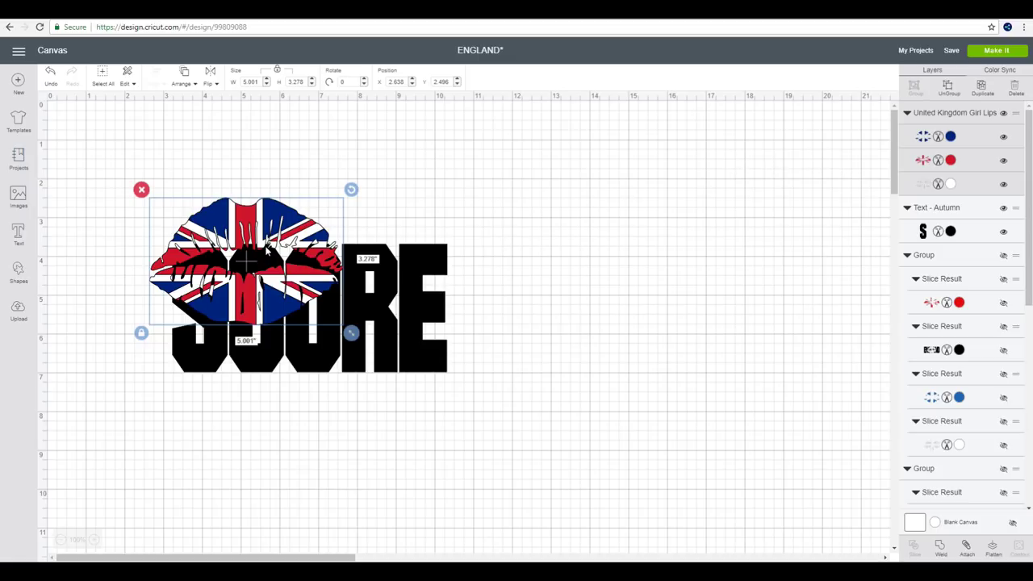
drag(247, 258, 360, 288)
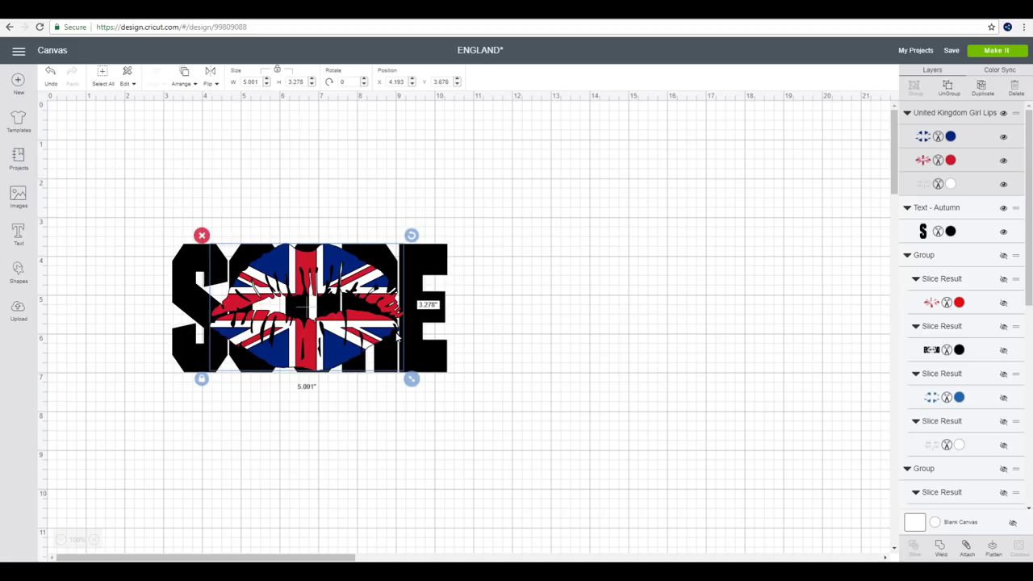
drag(414, 381, 416, 382)
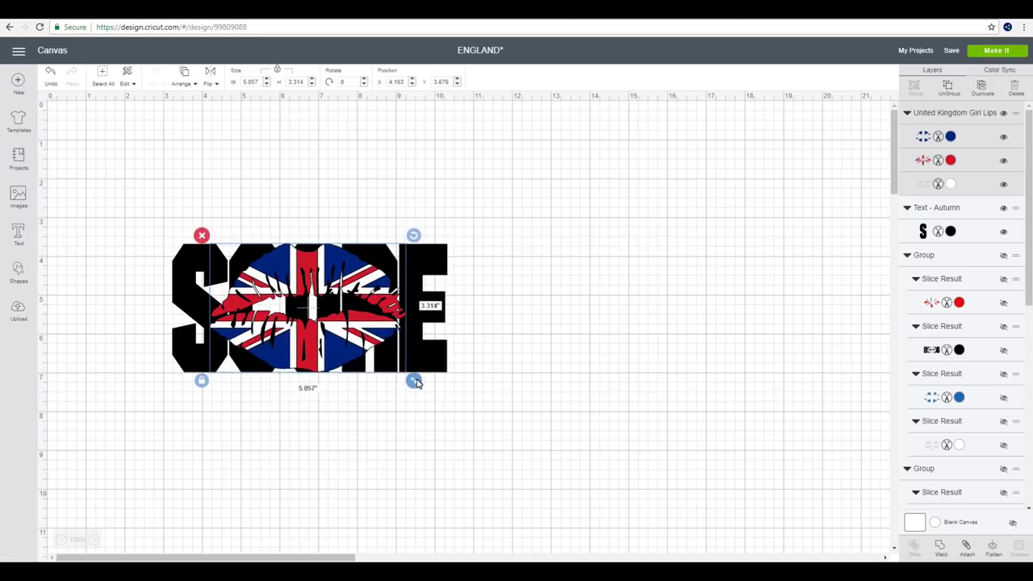
Select the lips and SCORE together and align them to center
click(525, 223)
drag(526, 218, 167, 397)
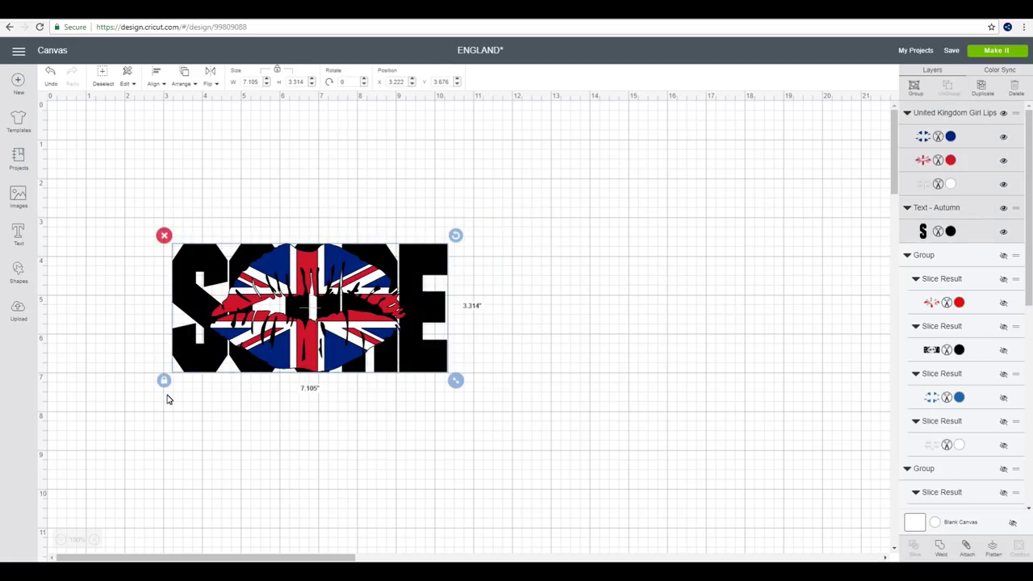
click(154, 83)
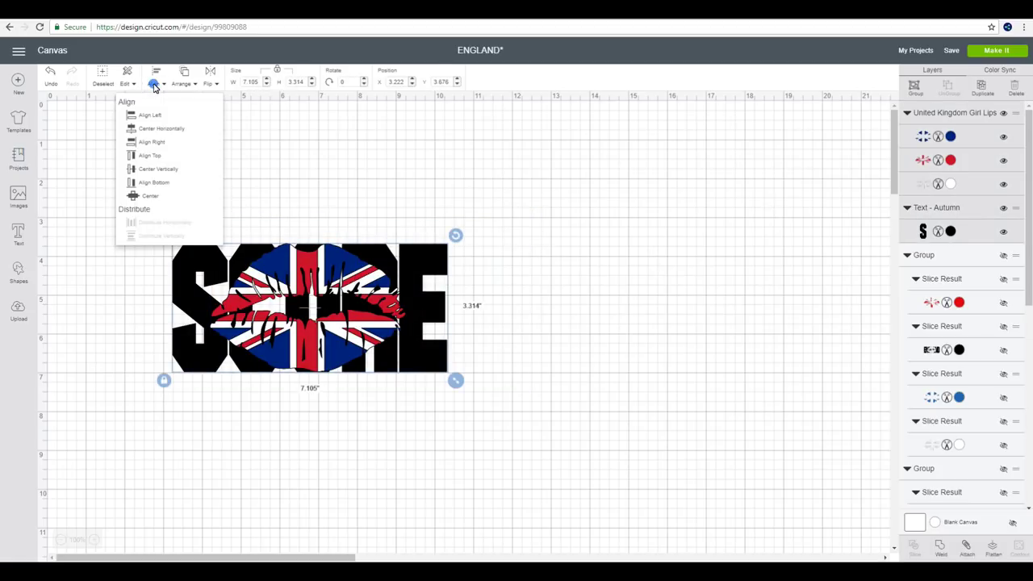
click(159, 199)
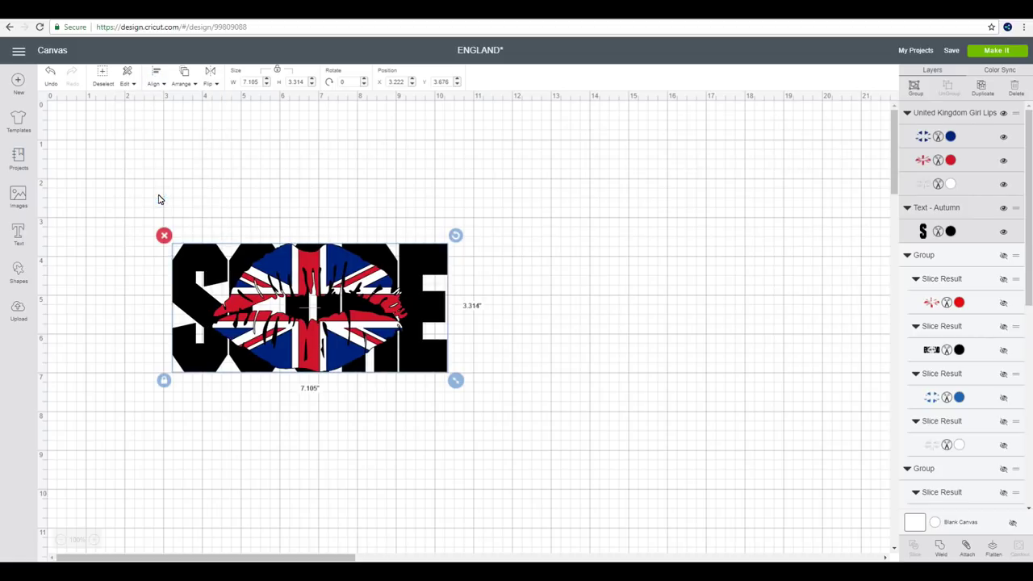
click(530, 279)
Ungroup the lips image into colour layers and hide the blue and red layers
click(365, 284)
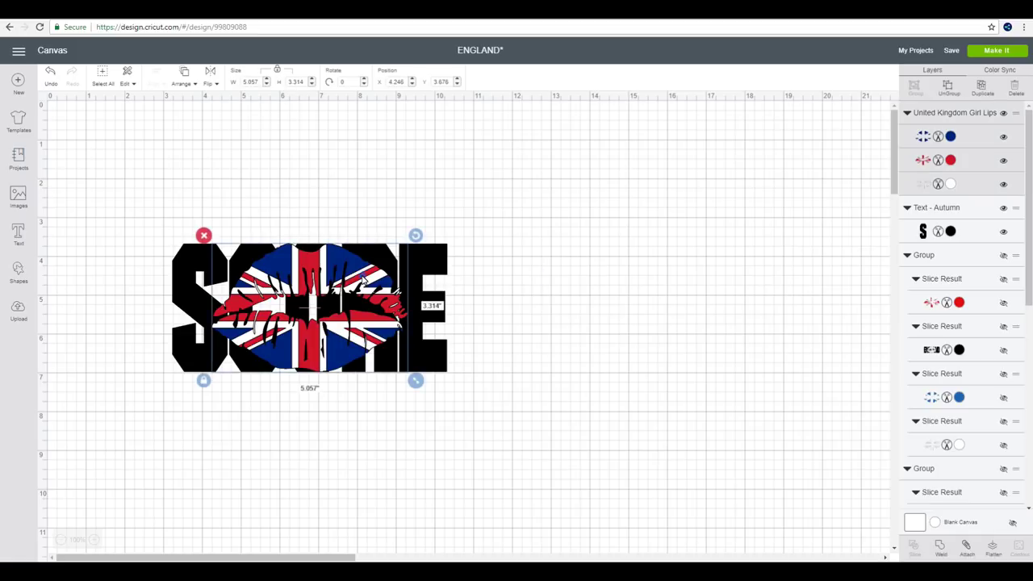
click(949, 93)
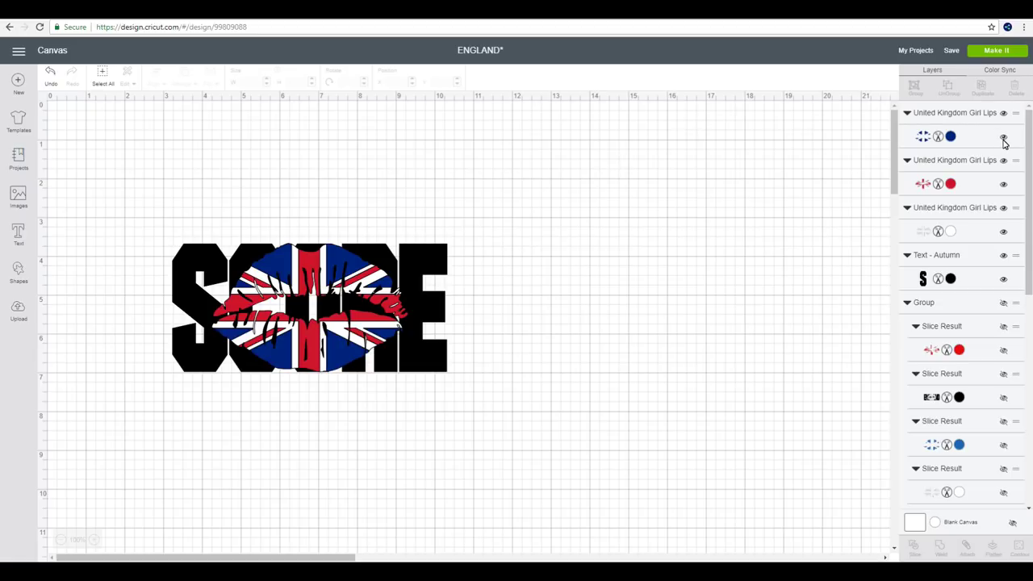
click(1003, 137)
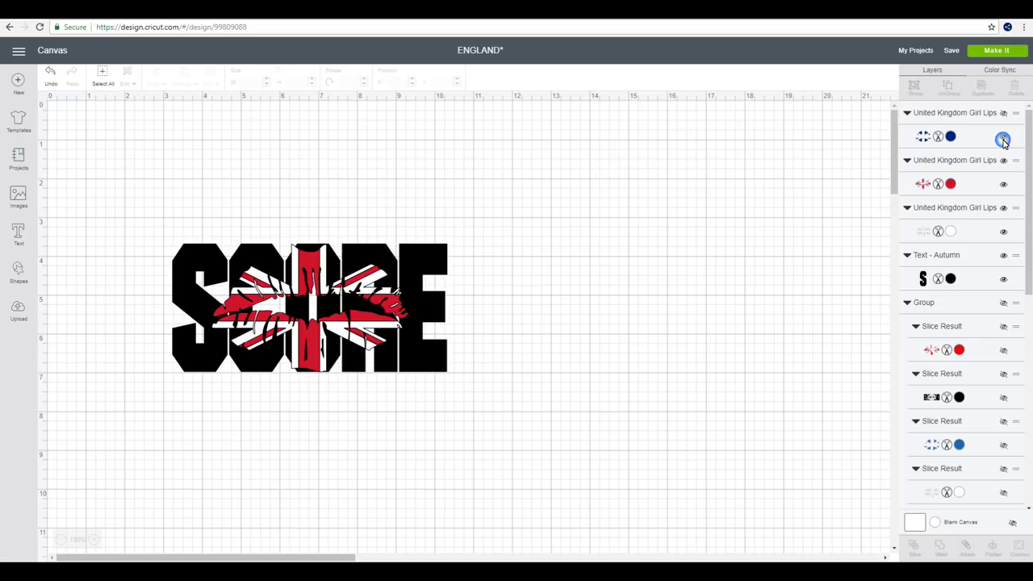
click(1003, 184)
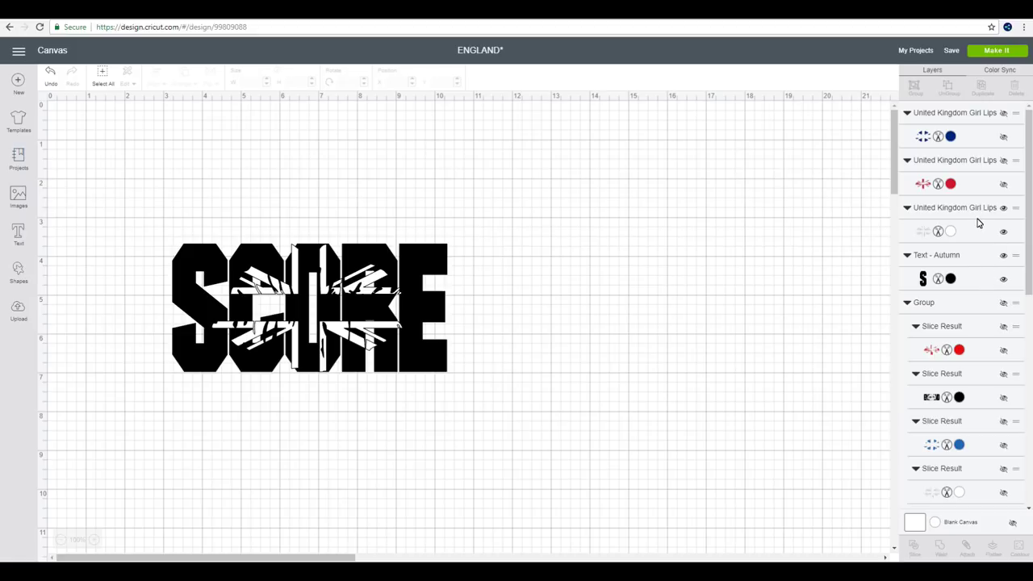
Slice the white lips layer with the SCORE text
drag(513, 223, 145, 402)
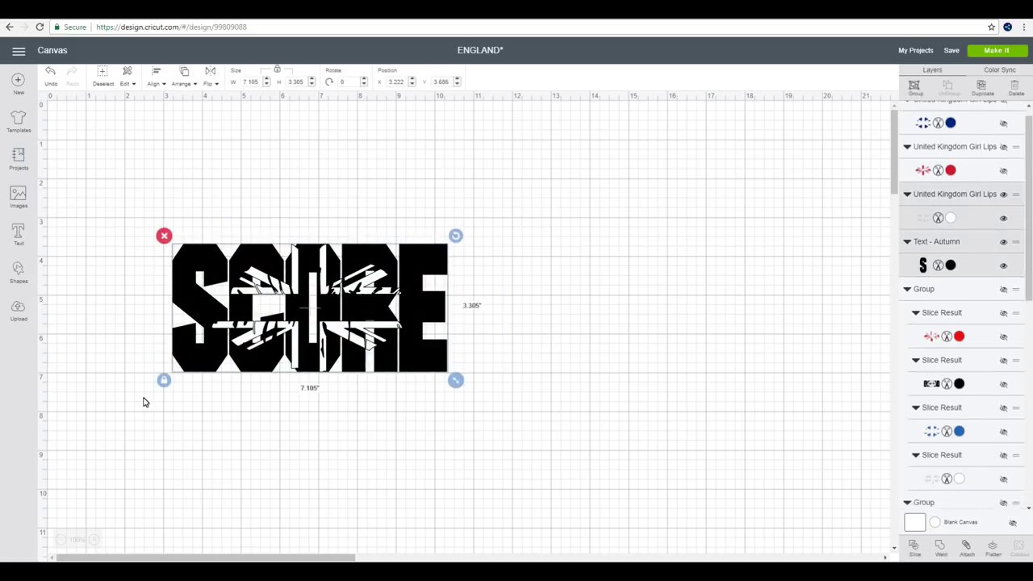
click(916, 556)
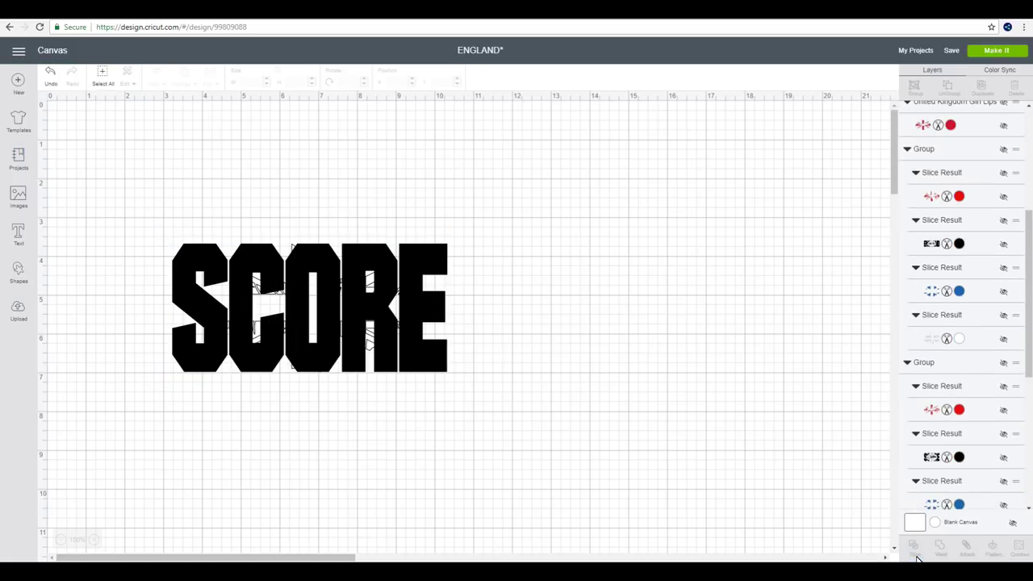
scroll(1030, 297, up, 5)
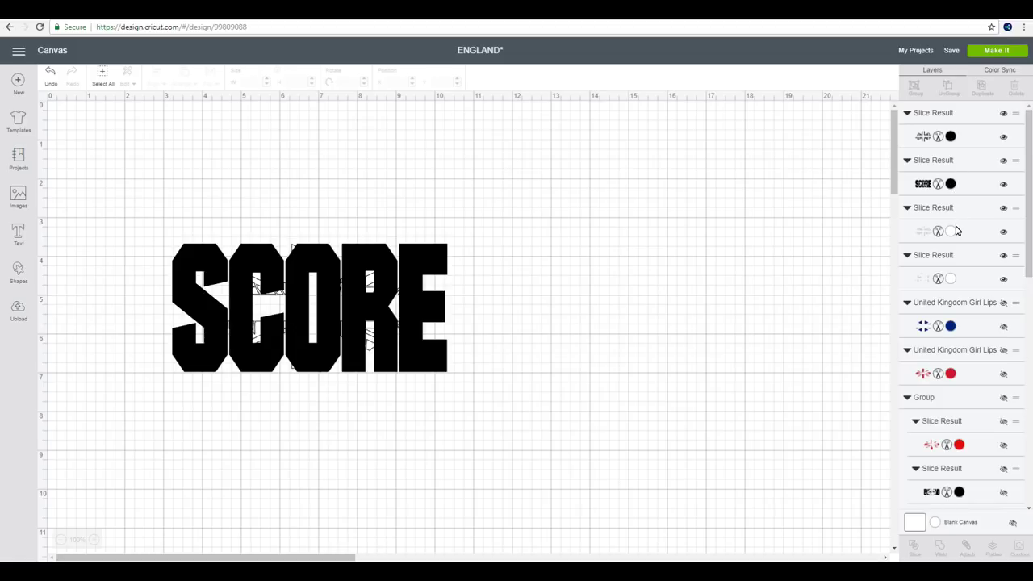
Make the first slice piece white, delete the two surplus slice pieces, and hide it
click(951, 137)
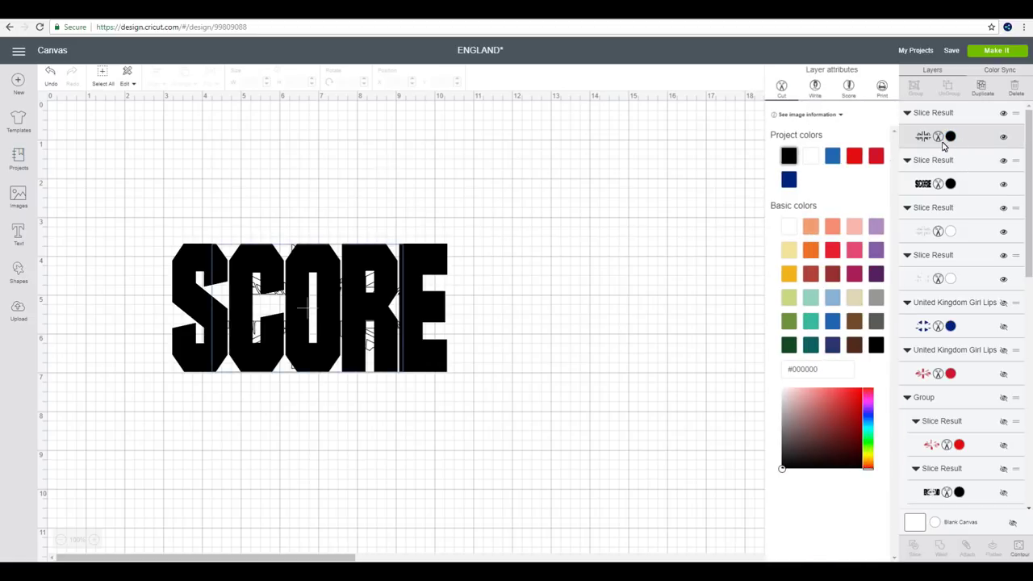
click(811, 158)
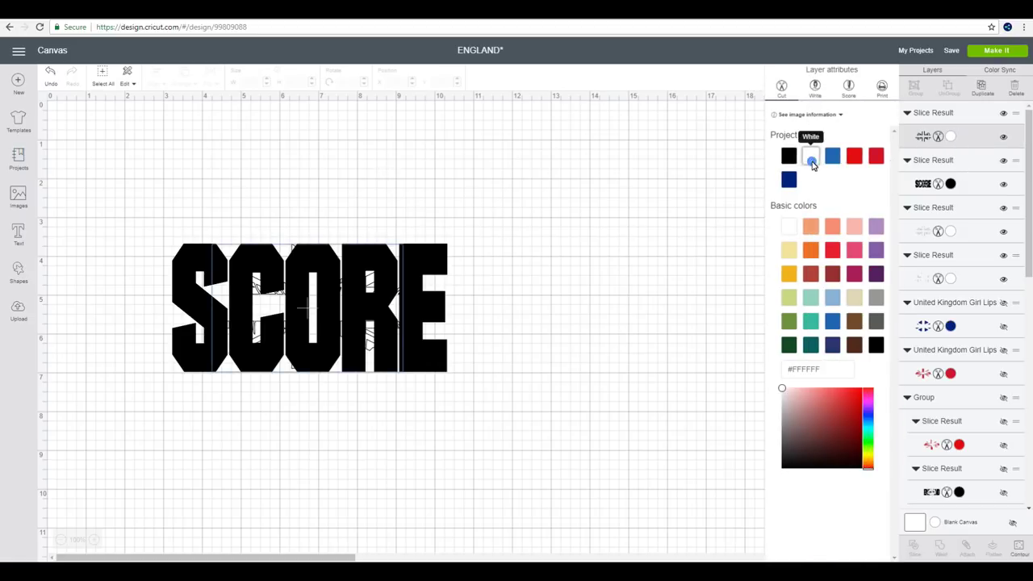
click(983, 234)
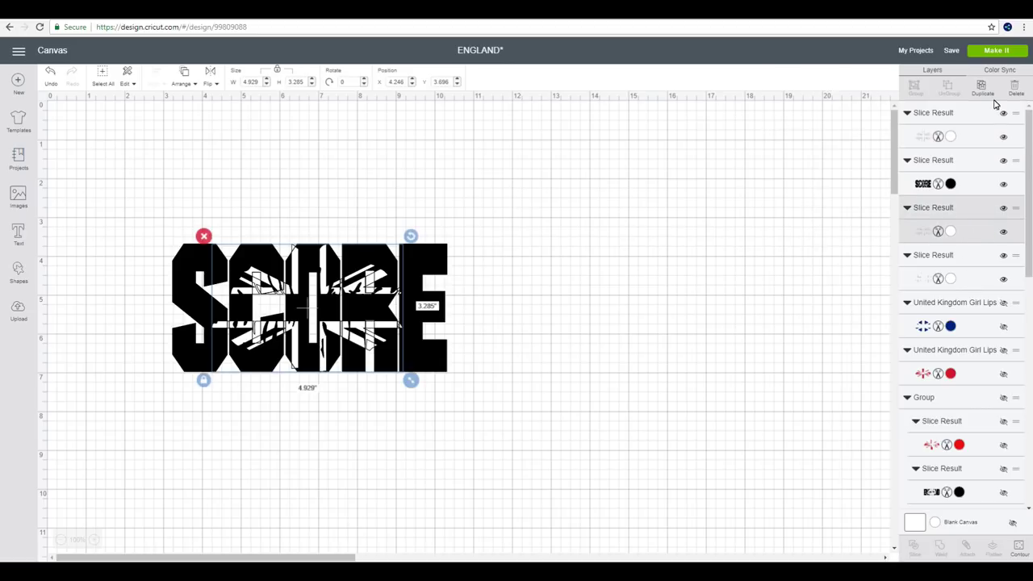
click(1015, 87)
click(985, 231)
click(1016, 89)
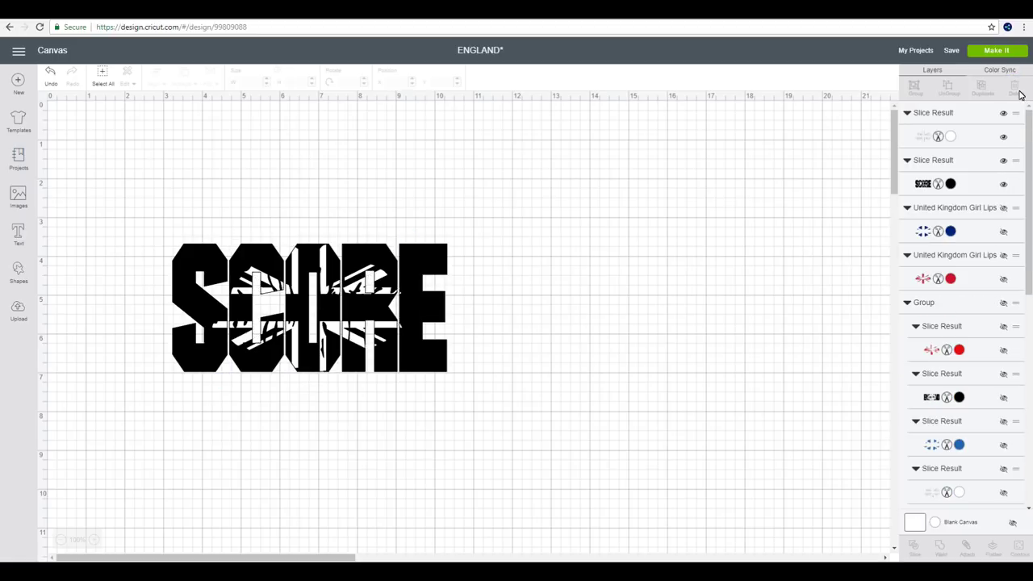
click(1004, 138)
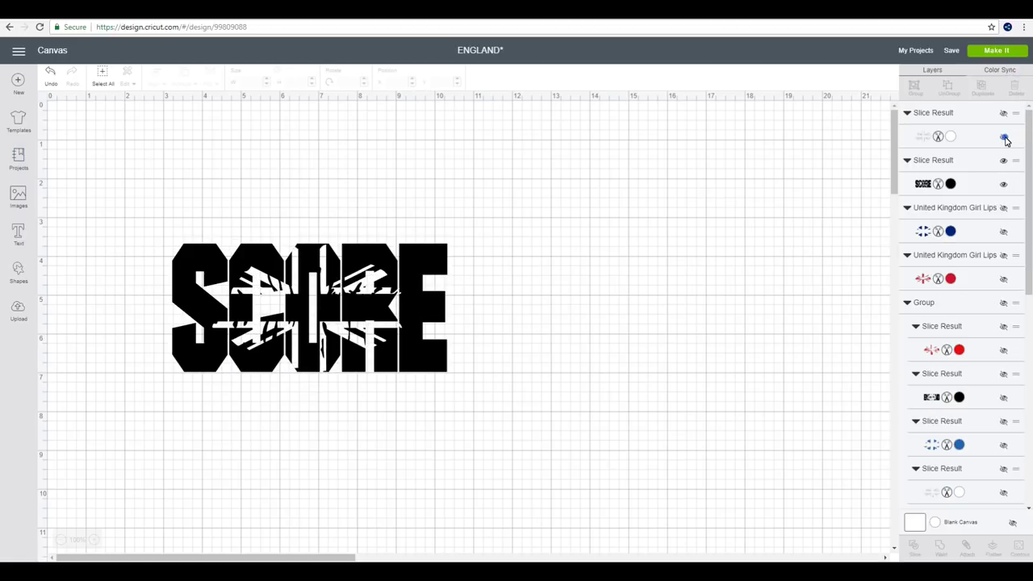
Show the blue lips layer and slice it with SCORE
click(1005, 233)
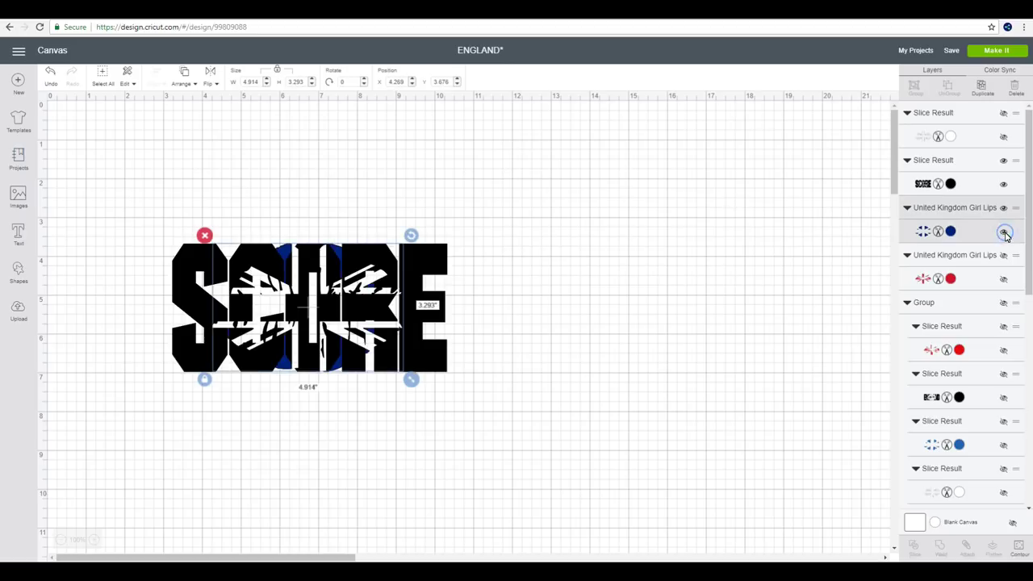
drag(532, 217, 143, 408)
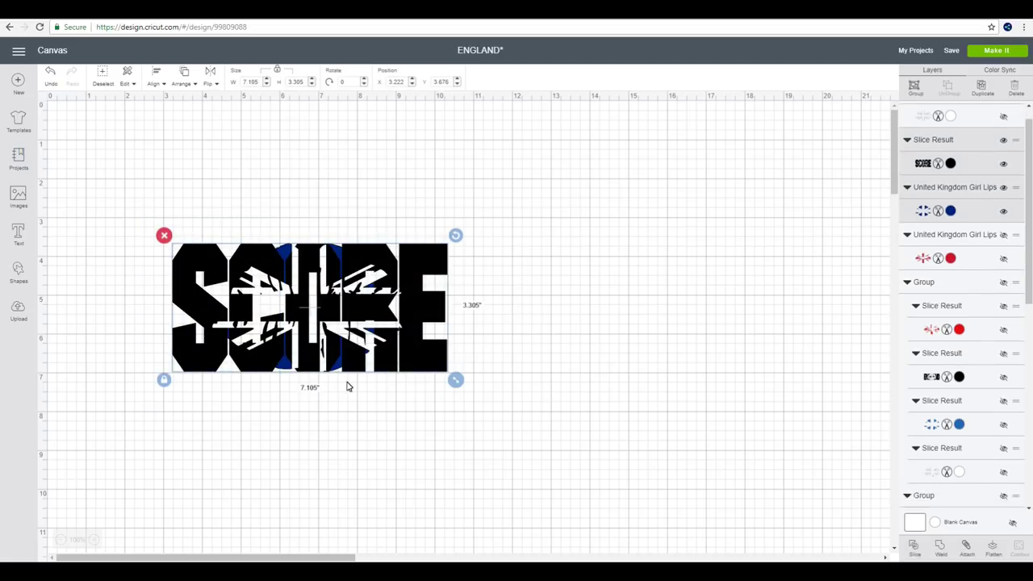
click(919, 549)
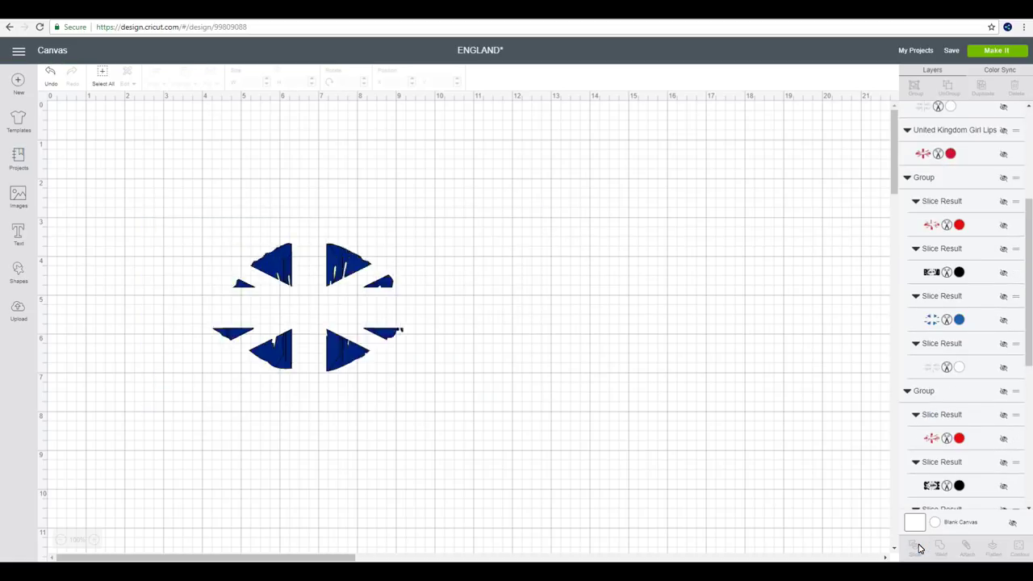
scroll(1029, 335, up, 5)
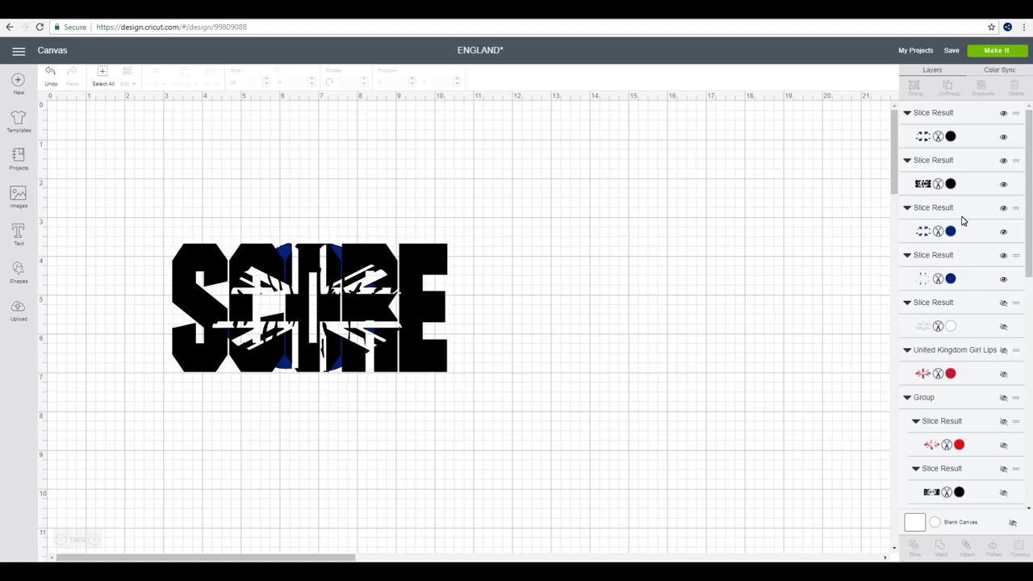
Recolour the first blue slice result Blueberry, delete the dark-blue duplicate, and hide it
click(951, 136)
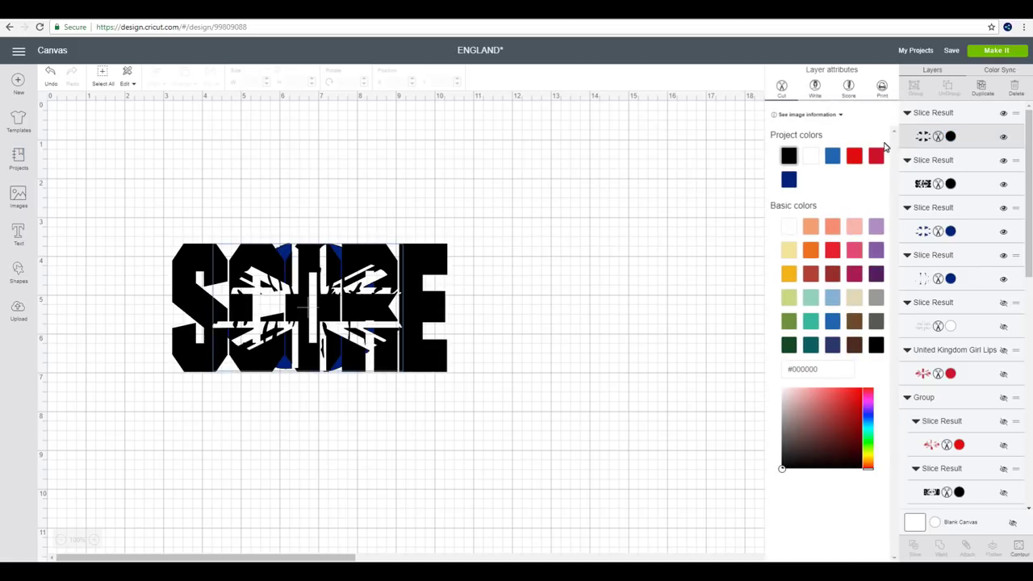
click(834, 157)
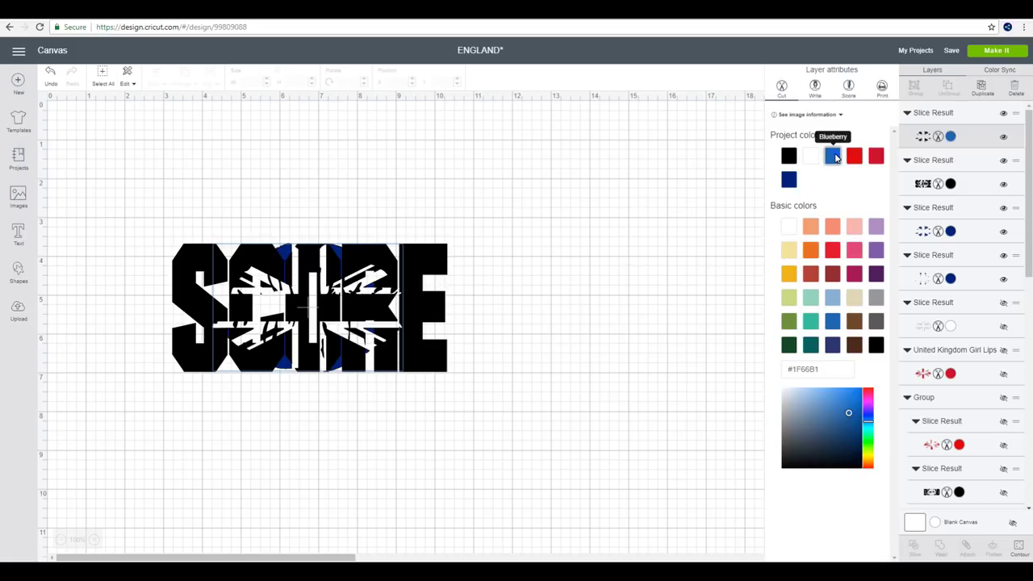
click(963, 233)
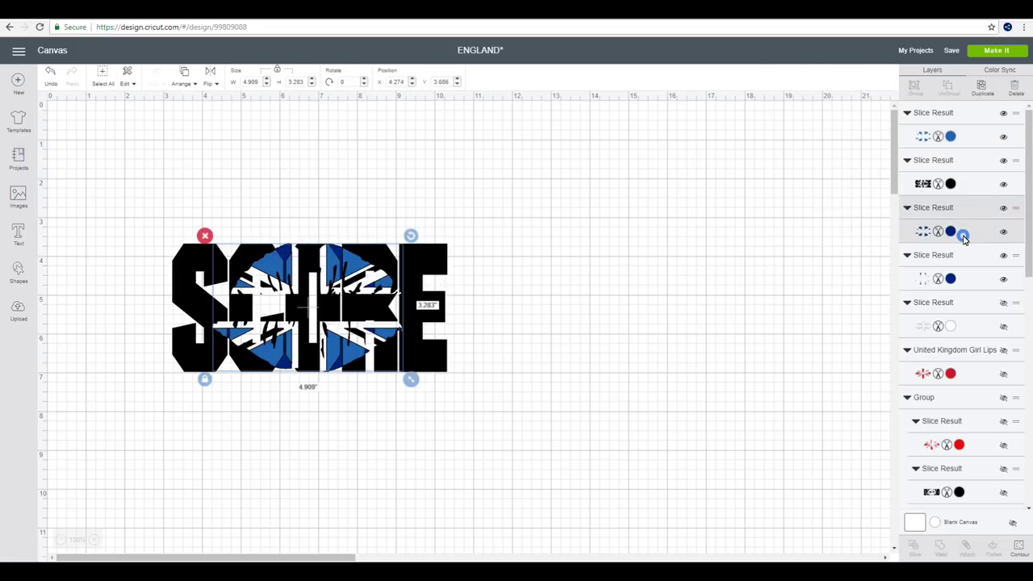
key(Delete)
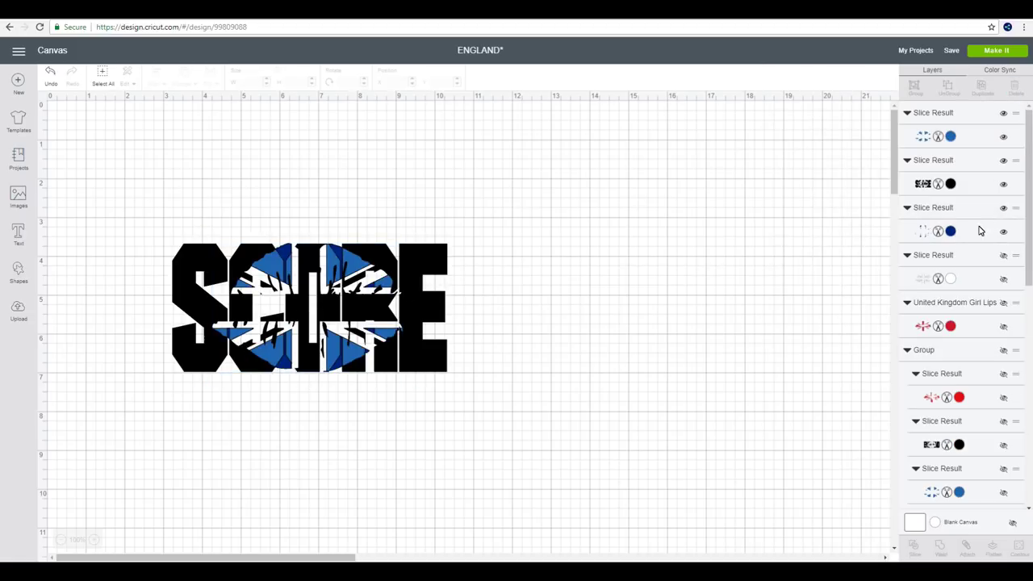
click(979, 231)
click(1018, 90)
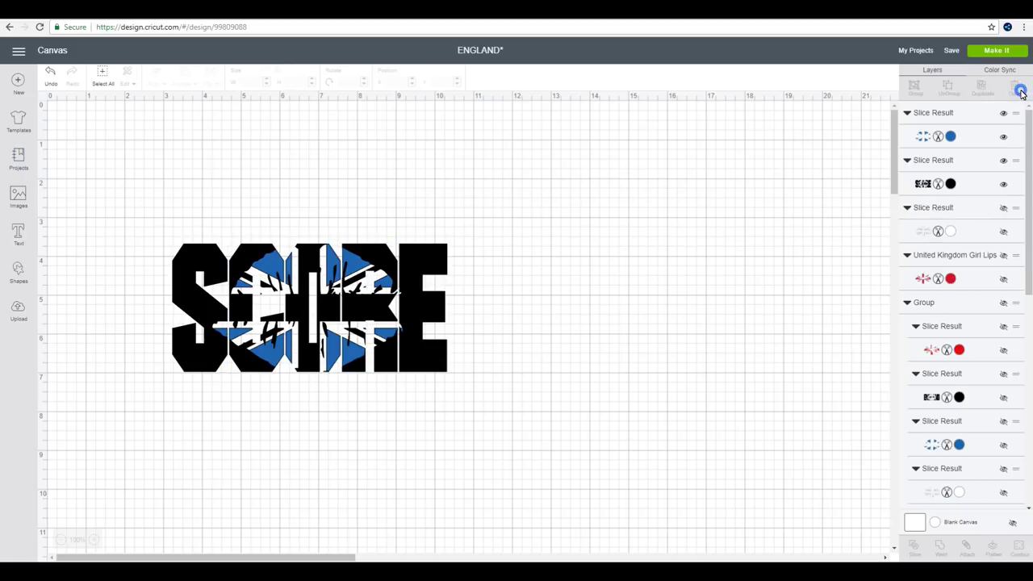
click(1003, 138)
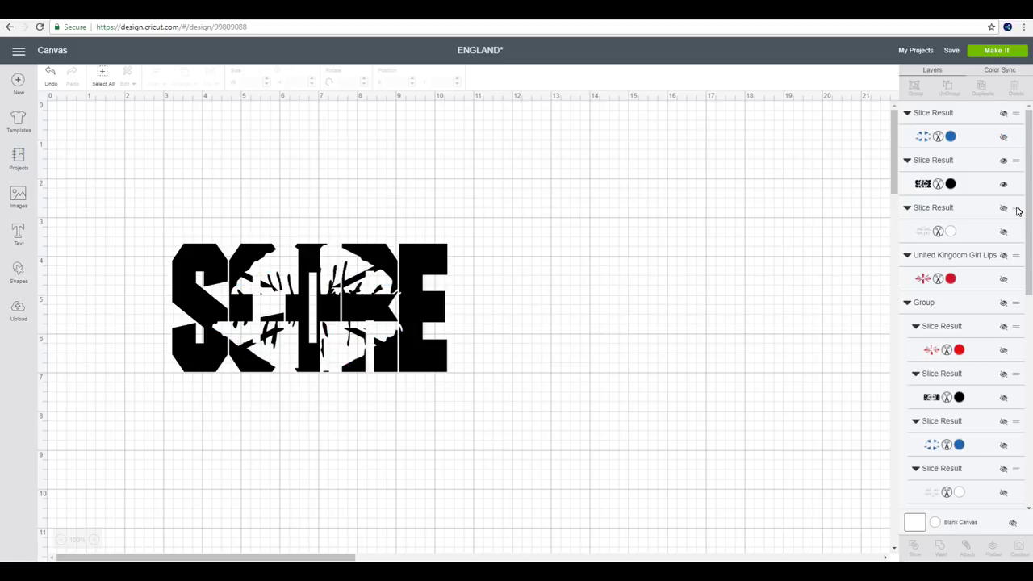
Show the red United Kingdom Girl Lips layer and slice it with SCORE
click(1003, 279)
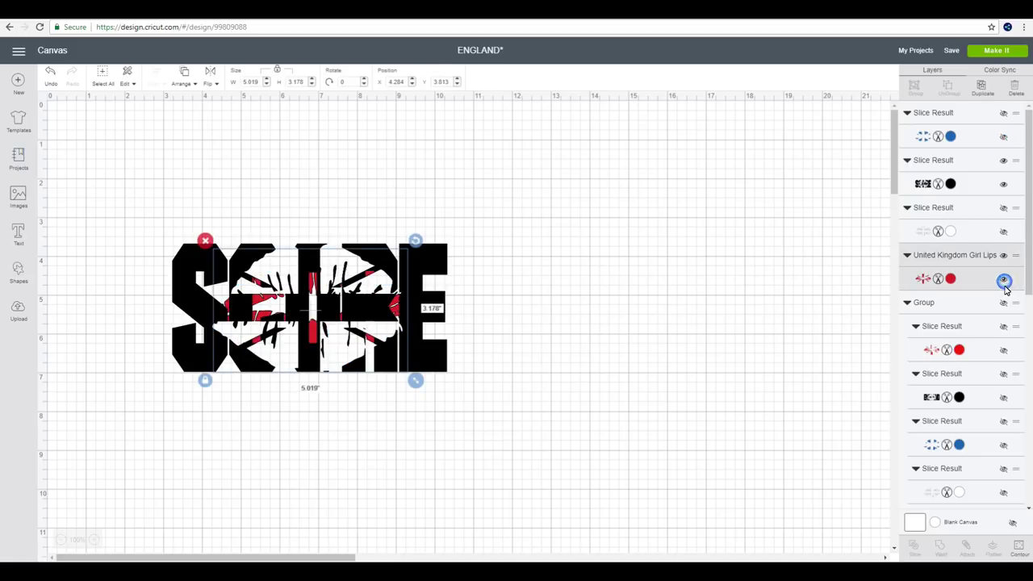
click(534, 230)
drag(531, 229, 164, 380)
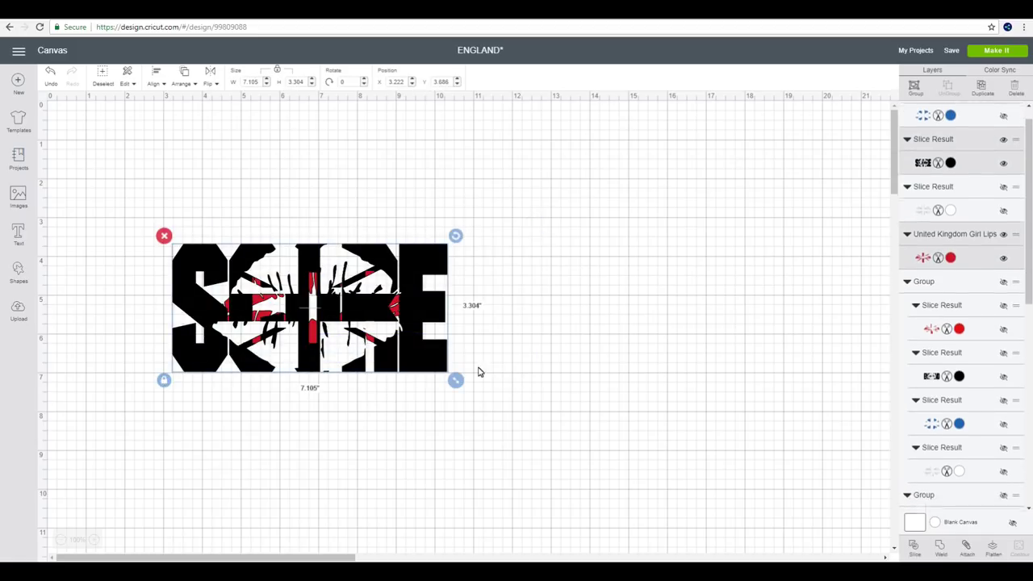
click(913, 548)
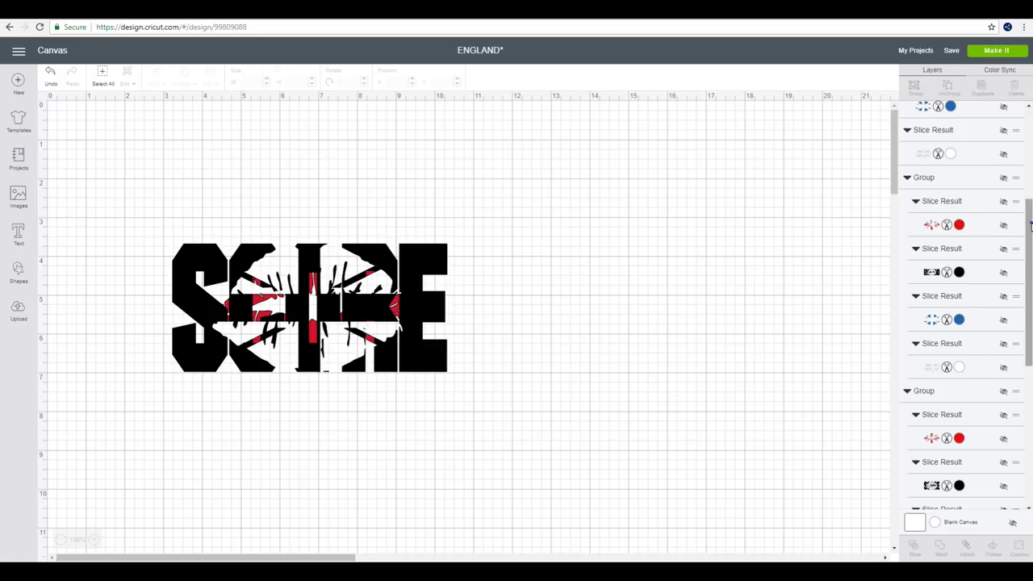
scroll(1031, 226, up, 3)
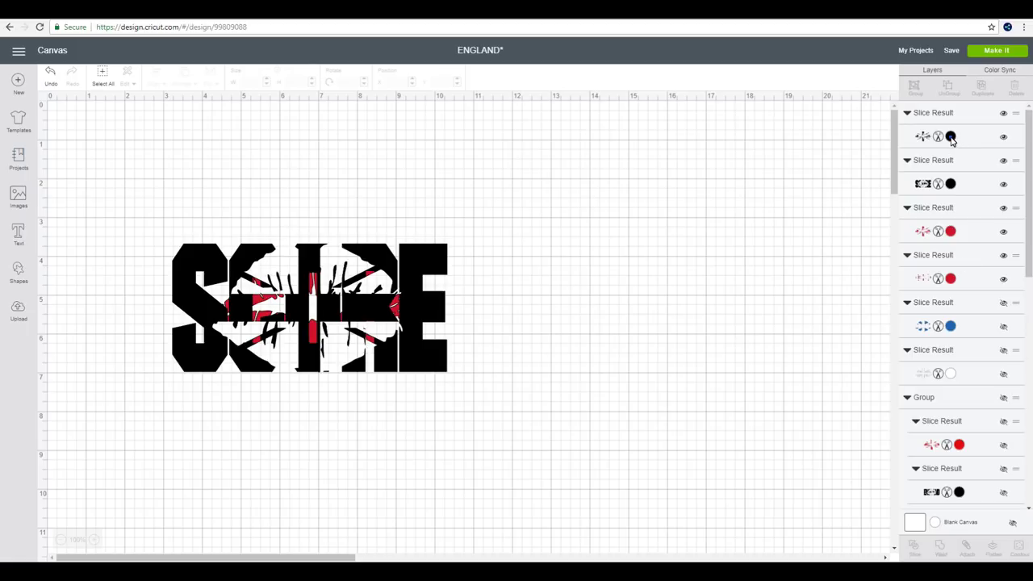
Colour the first slice result red, delete the two extra red slices, and show the blue slice
click(951, 137)
click(854, 157)
click(968, 233)
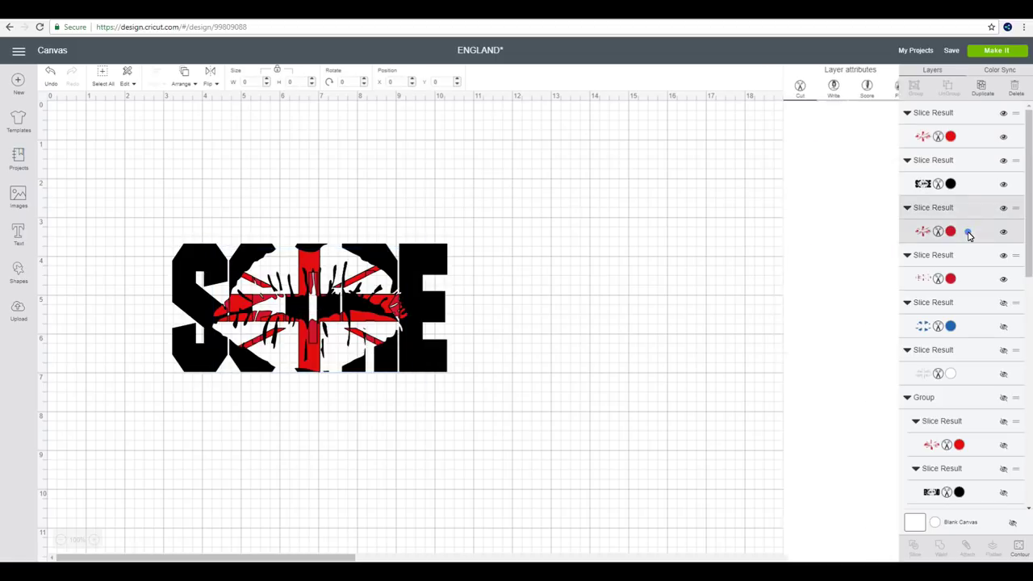
click(1016, 94)
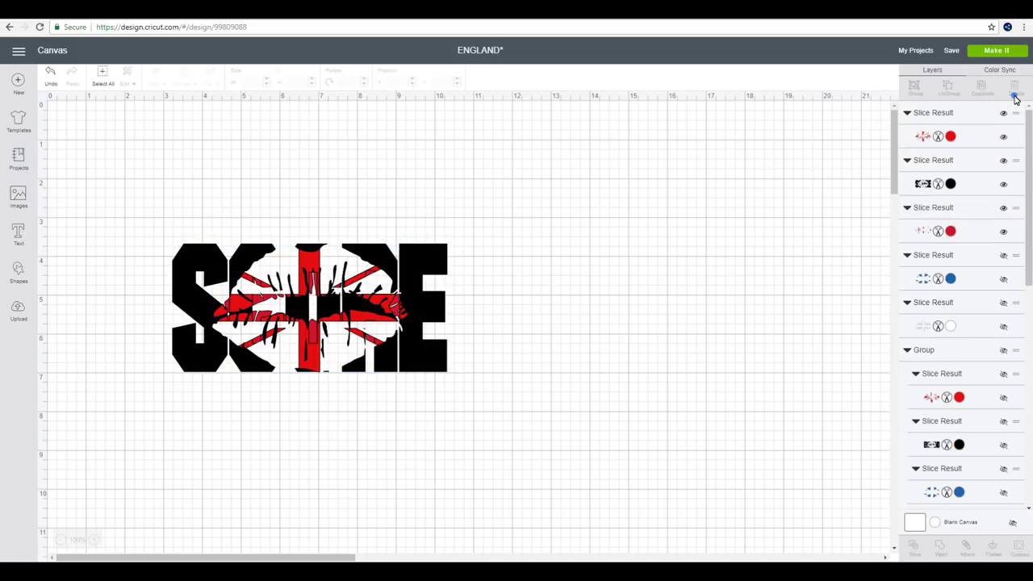
click(973, 231)
click(1015, 87)
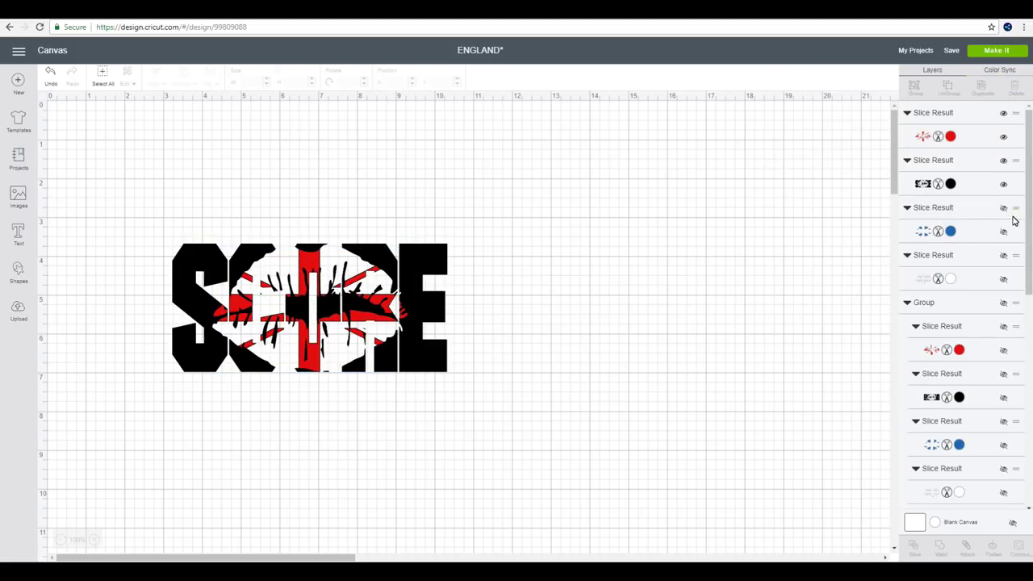
click(1003, 232)
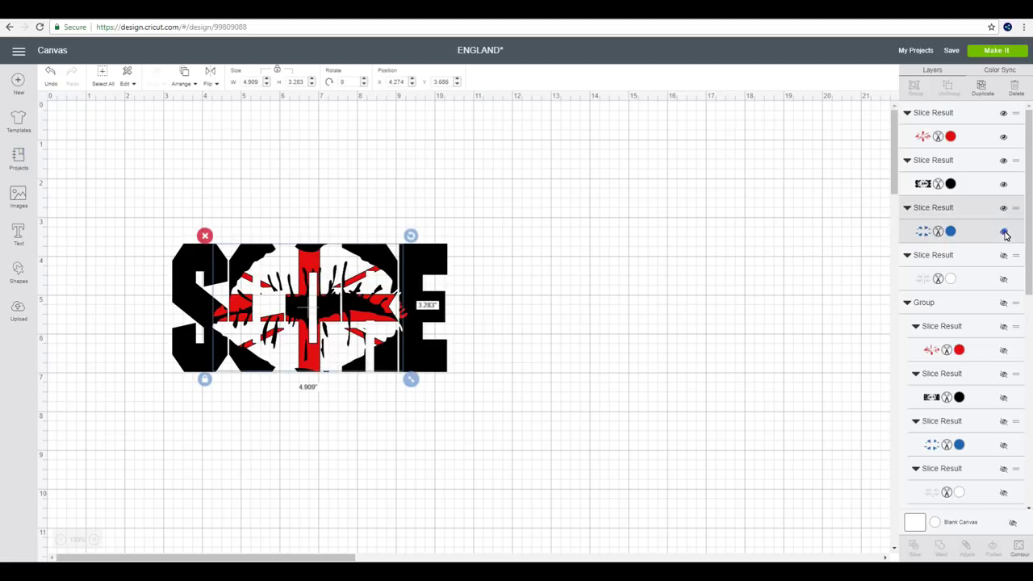
Show the white slice, resize the whole design to 9 in wide (4.491 in tall), and send it to Make It
click(1004, 280)
click(679, 339)
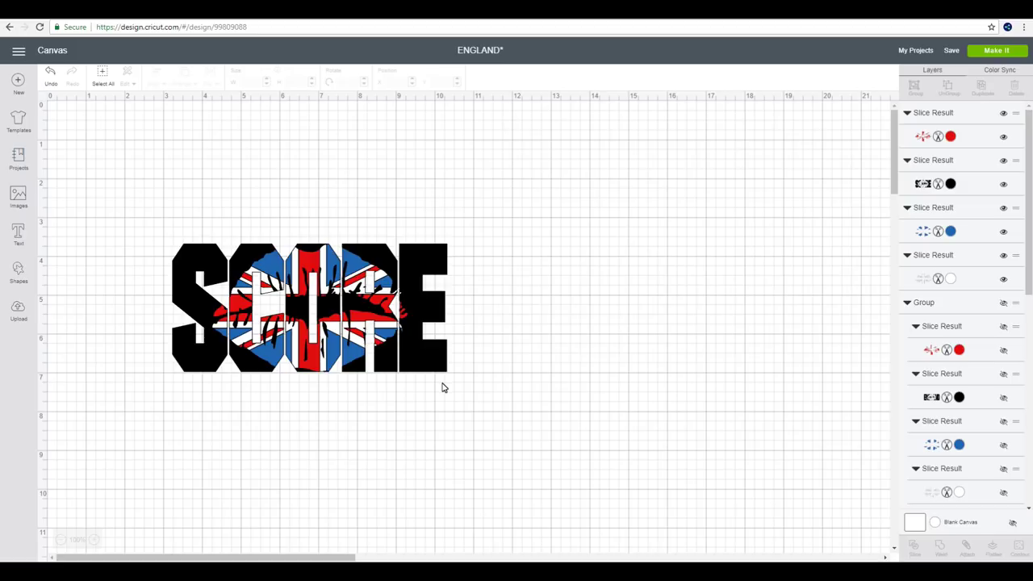
drag(500, 233, 117, 428)
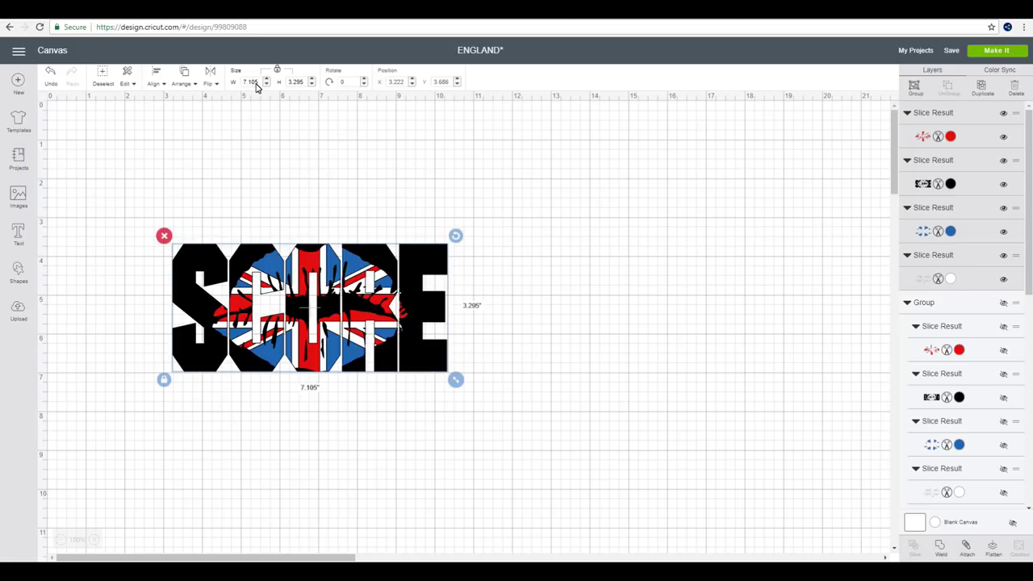
text(9)
key(Return)
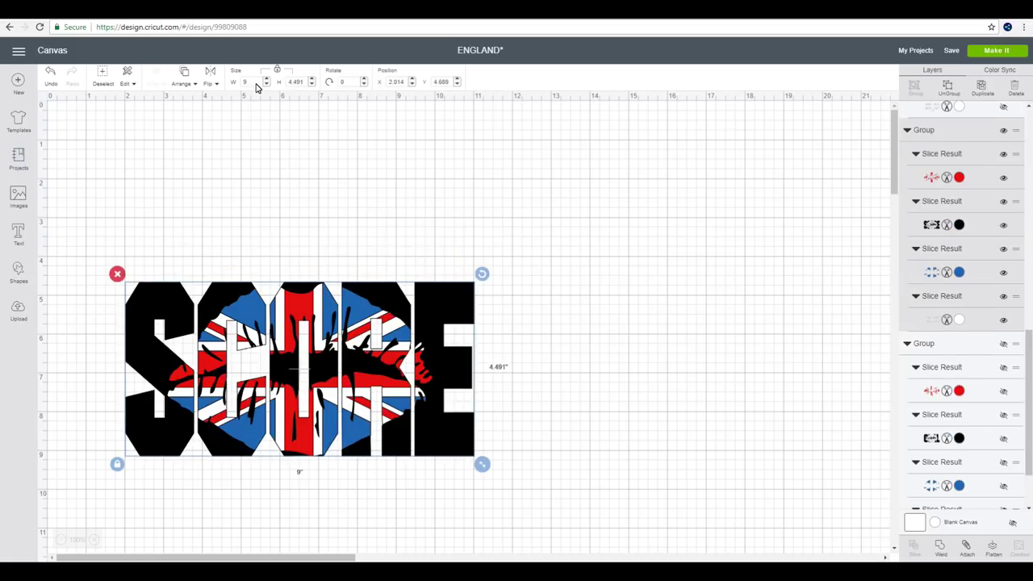
click(998, 51)
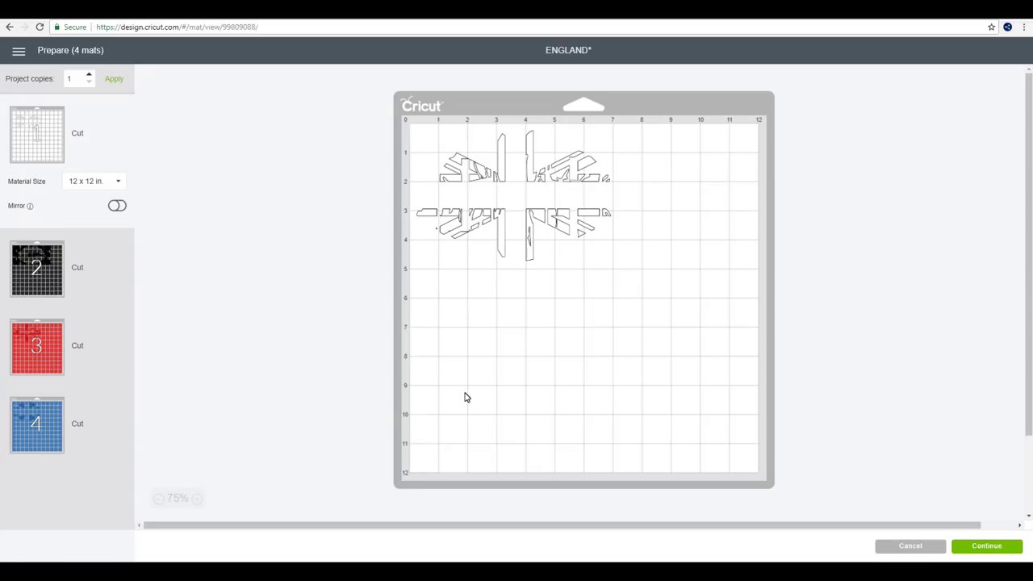
Turn on Mirror for mats 1, 2, 3 and 4, then continue to material selection
click(118, 206)
click(54, 275)
click(122, 285)
click(62, 342)
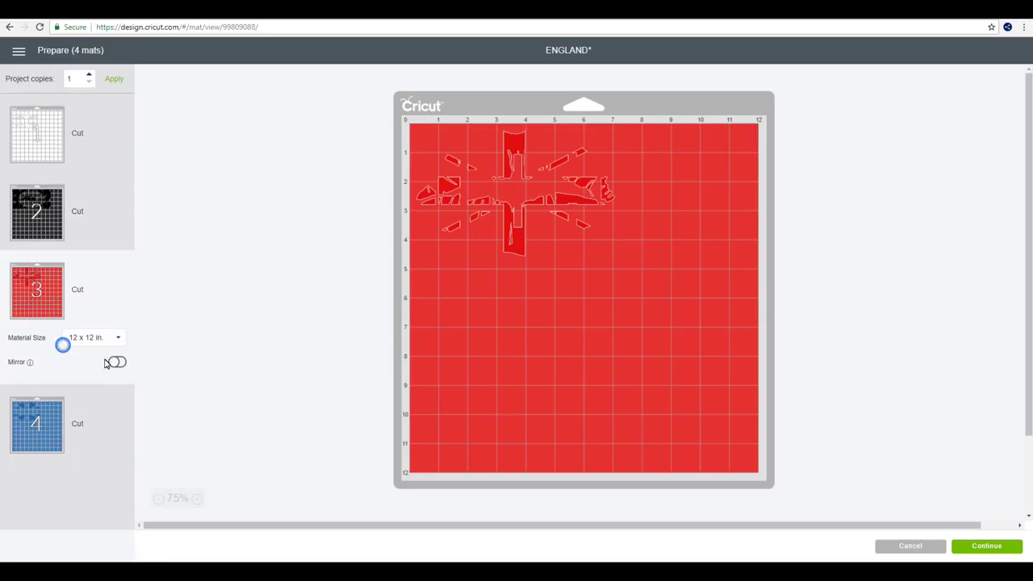
click(120, 365)
click(48, 424)
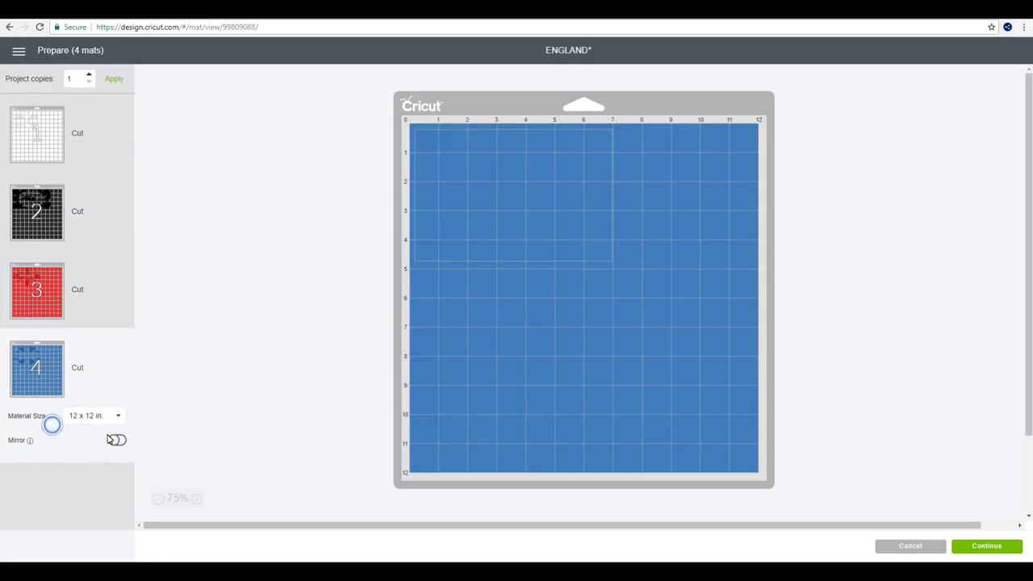
click(121, 440)
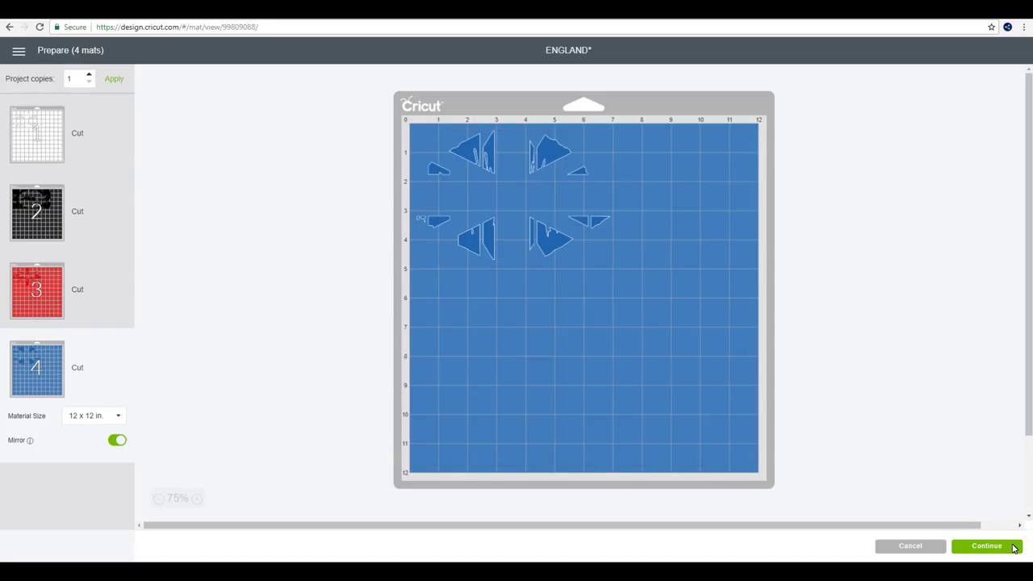
click(1014, 549)
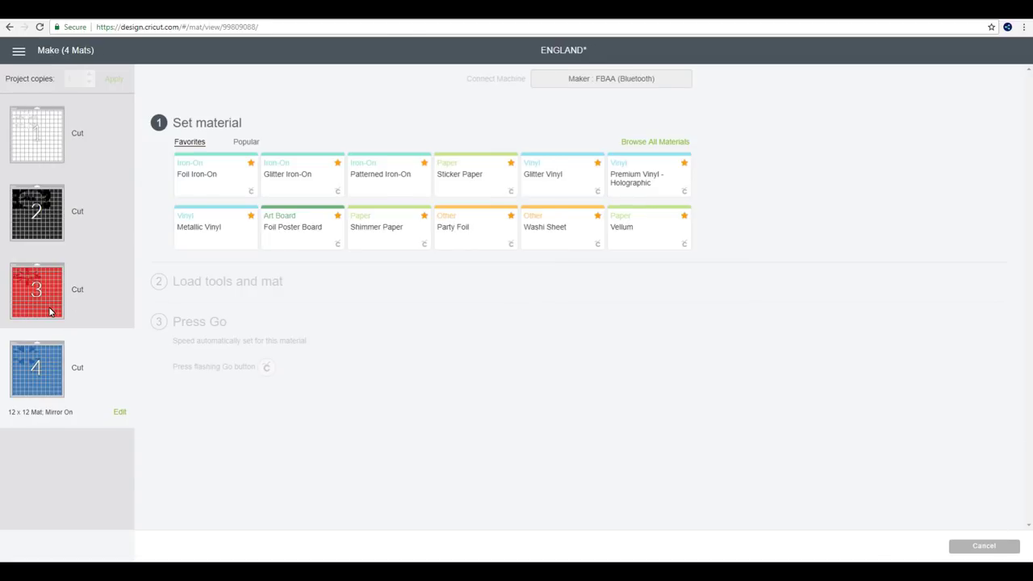
mouse_move(44, 370)
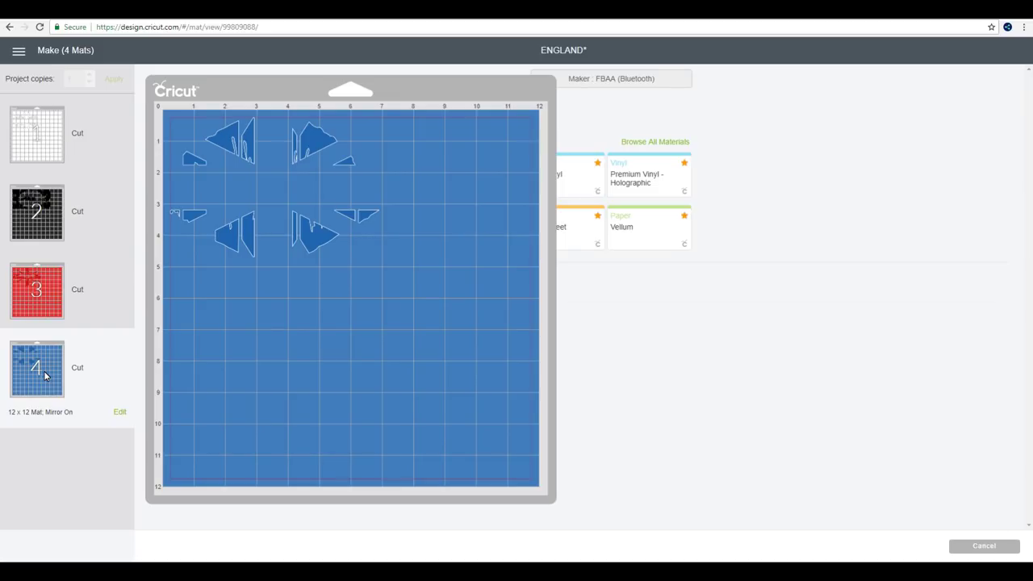
mouse_move(26, 199)
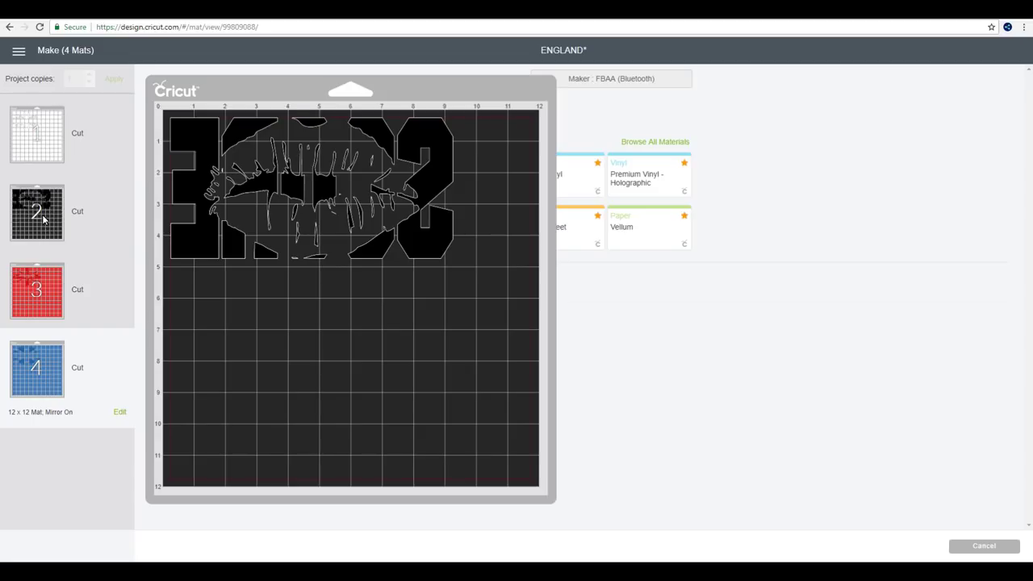
mouse_move(60, 150)
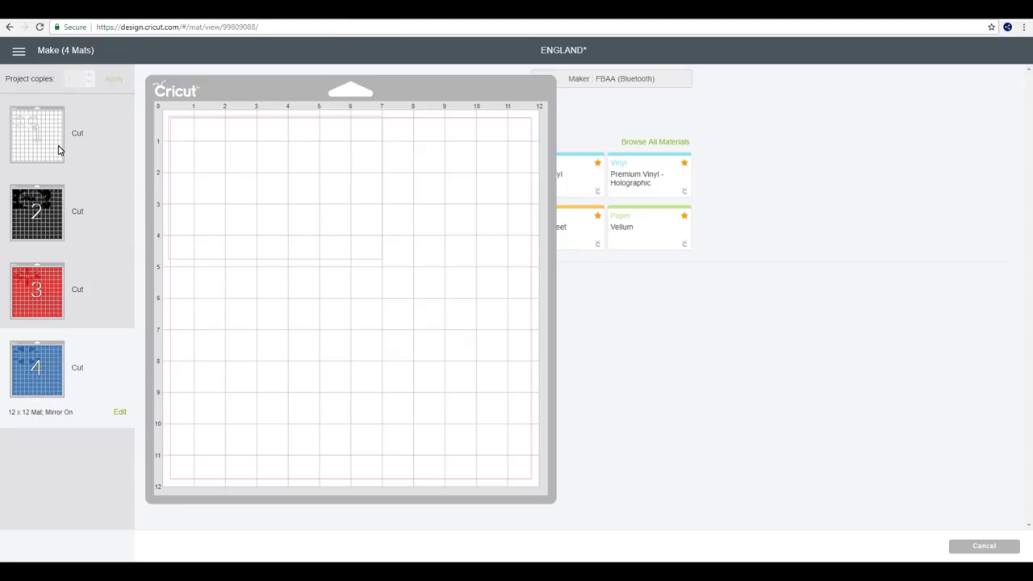